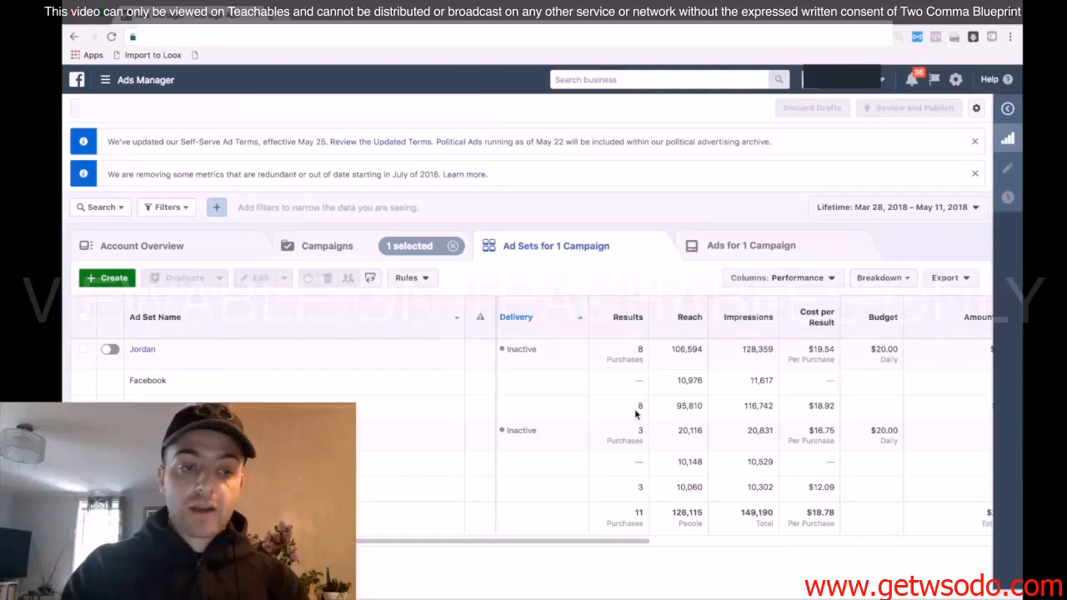
Open the Audiences section and start a new custom audience based on website traffic
left_click(128, 80)
left_click(615, 156)
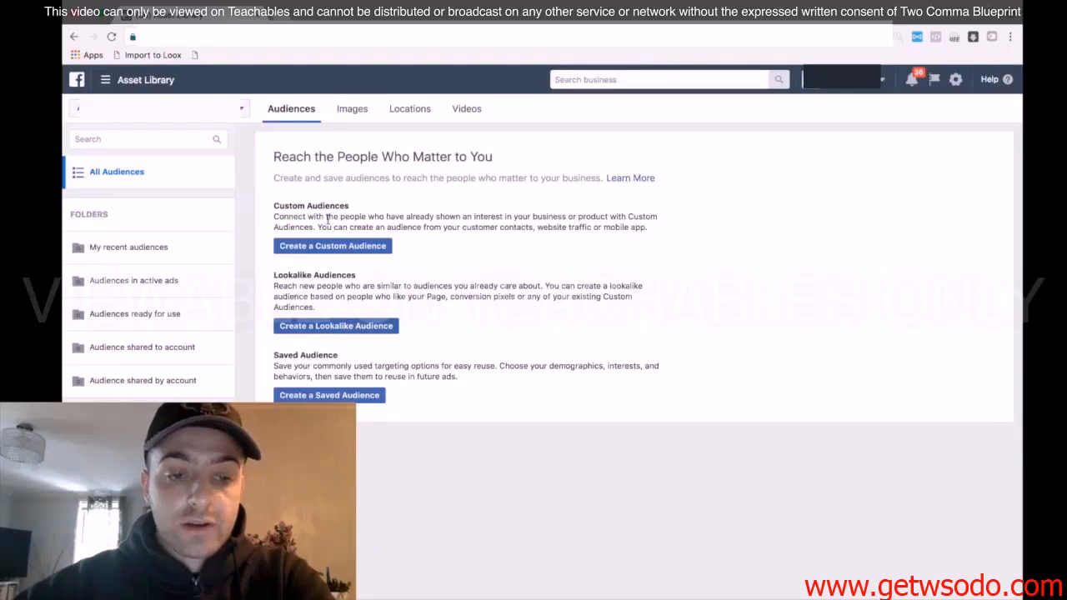
left_click(324, 246)
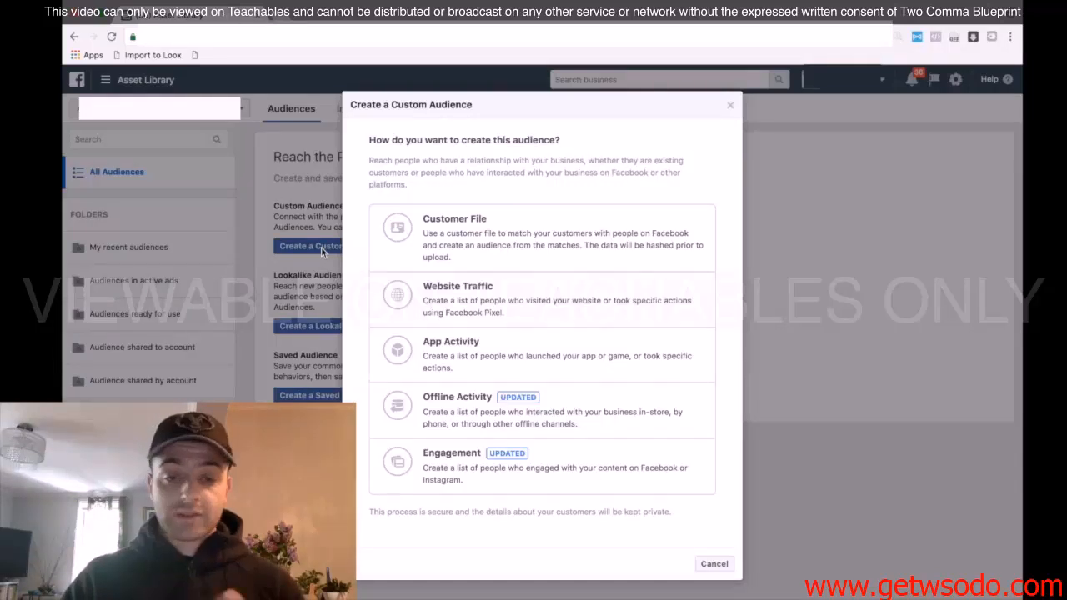
left_click(495, 292)
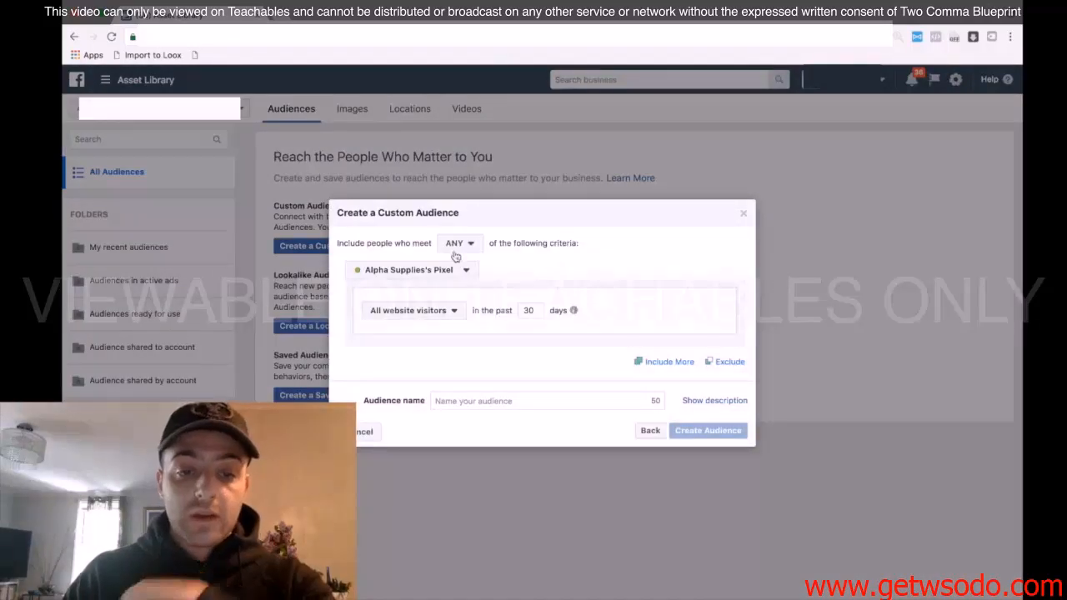
Require ALL criteria to be met and include people with the ViewContent event in the past 180 days
left_click(454, 244)
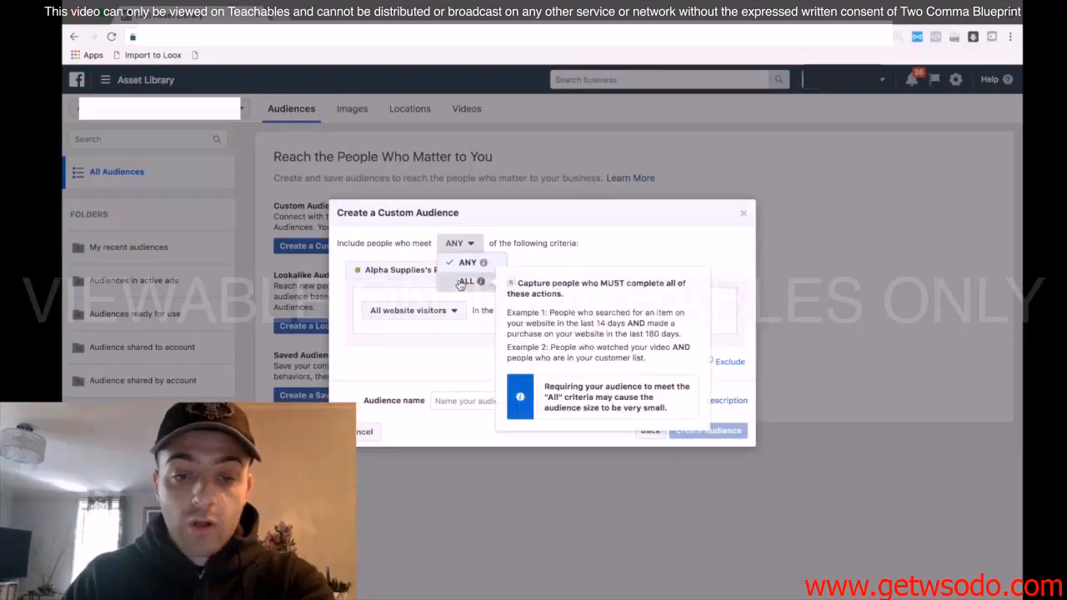
left_click(462, 282)
left_click(444, 311)
scroll(450, 377, "down", 1)
scroll(451, 379, "down", 1)
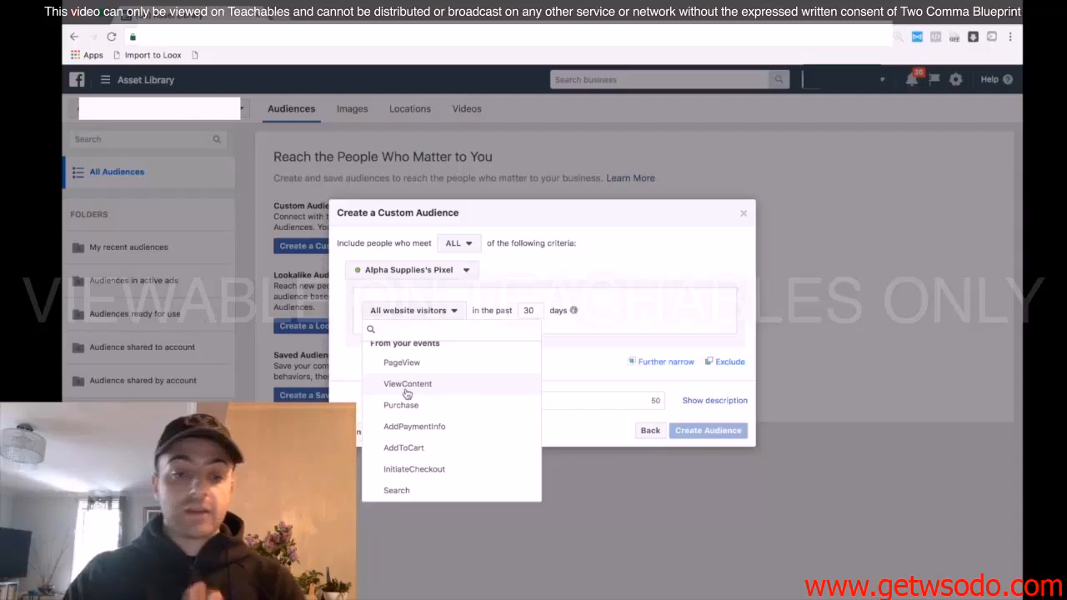
left_click(407, 384)
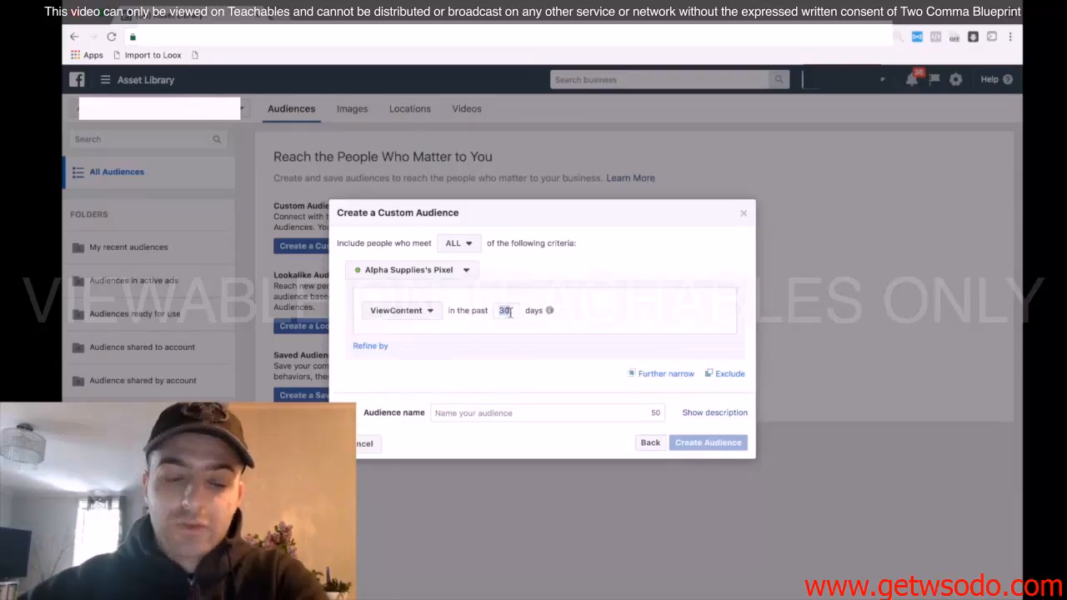
type("180")
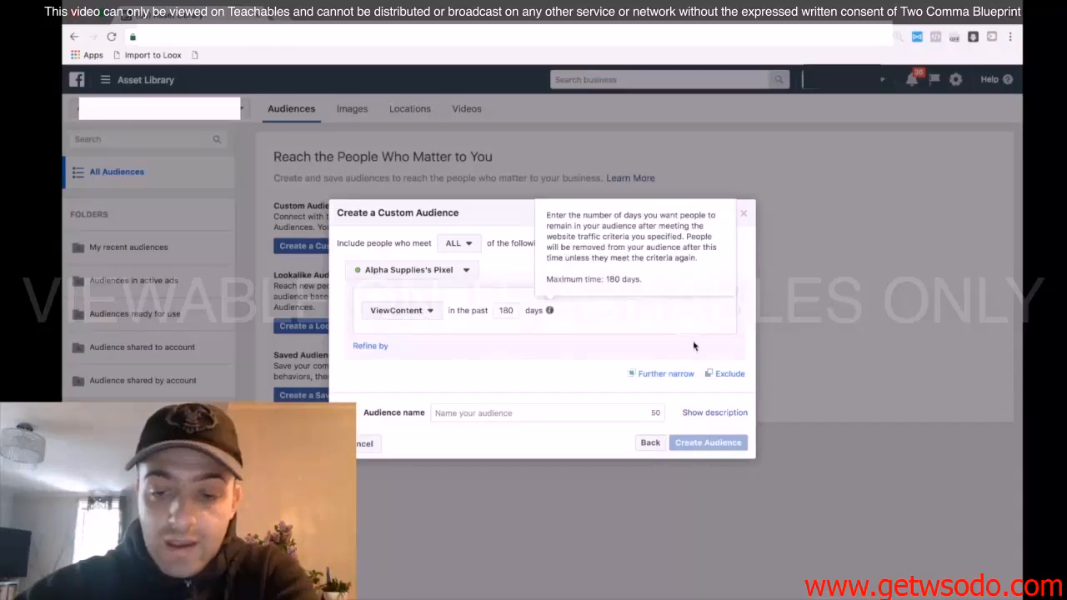
Name the audience "VC Max Lift Shoes" and create it
left_click(524, 413)
type("VC")
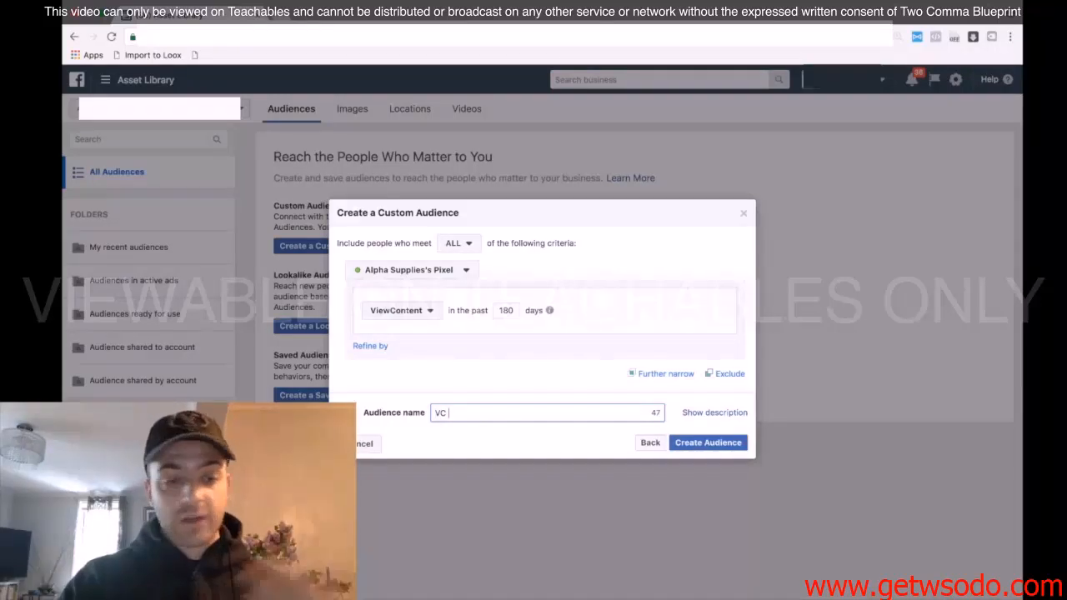
type("Ma")
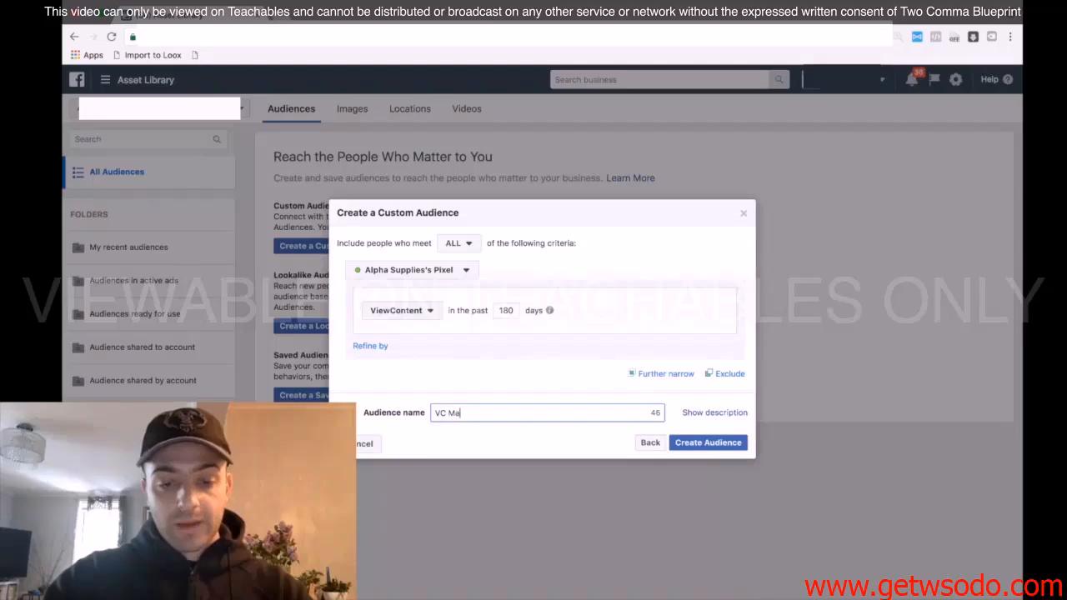
type("cx Lif")
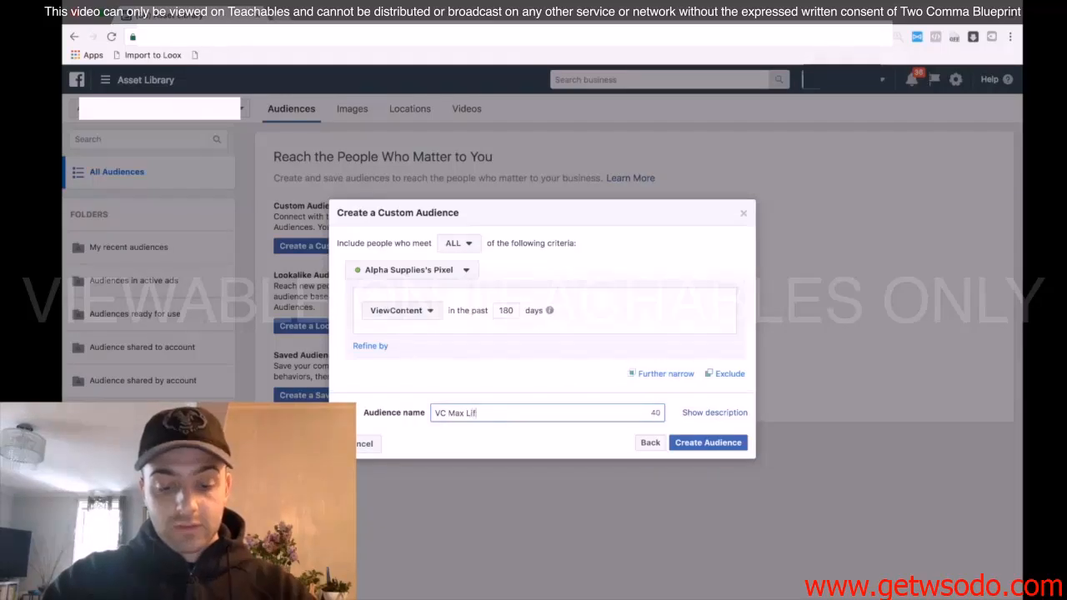
type("t Shoes")
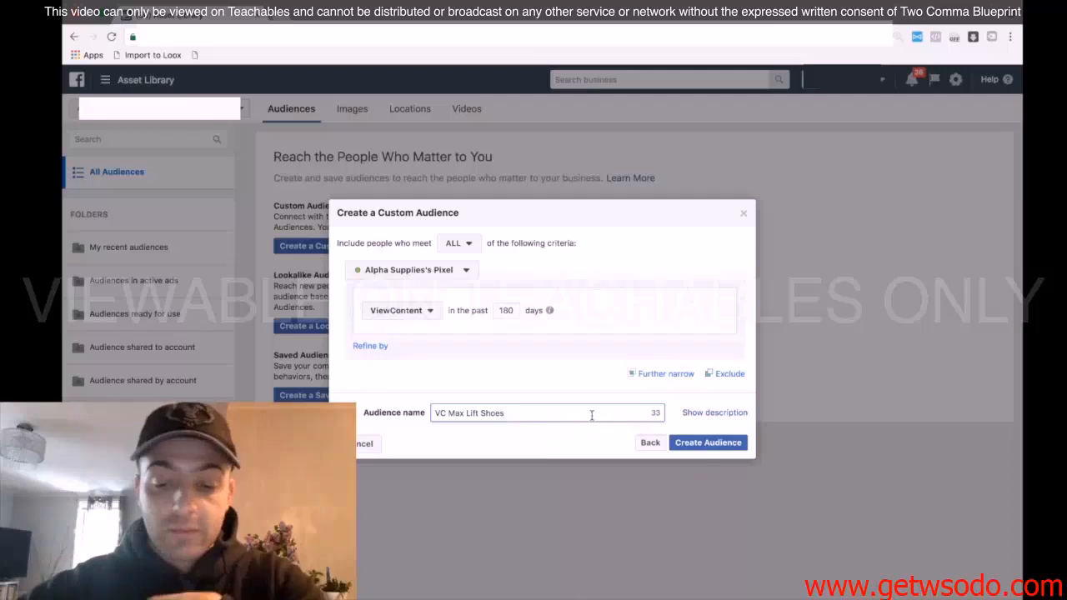
left_click(705, 443)
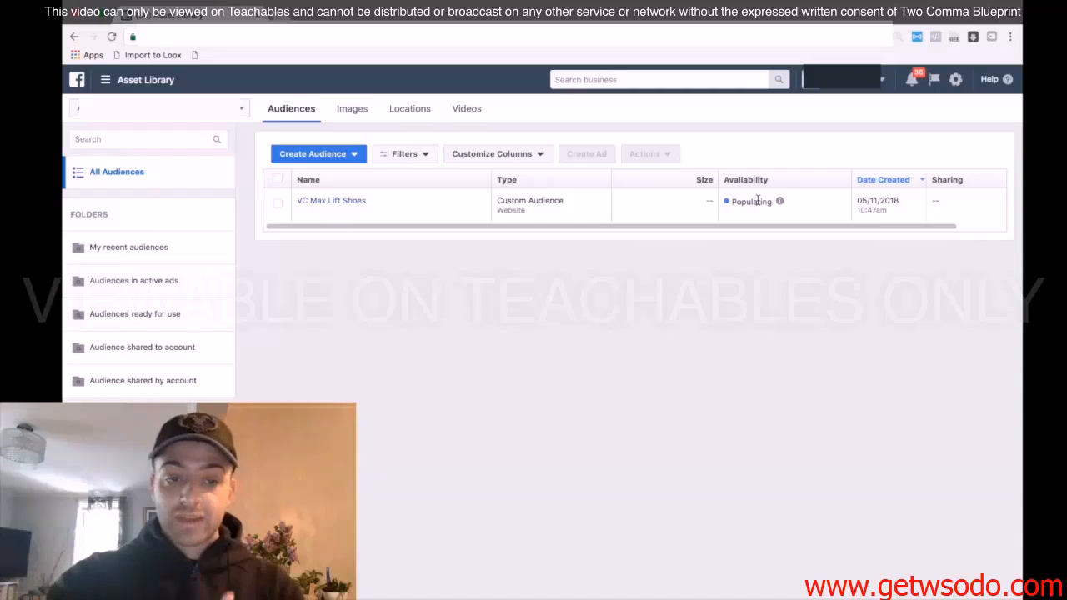
Start a lookalike audience using the VC Max Lift Shoes custom audience as its source
left_click(278, 206)
left_click(648, 157)
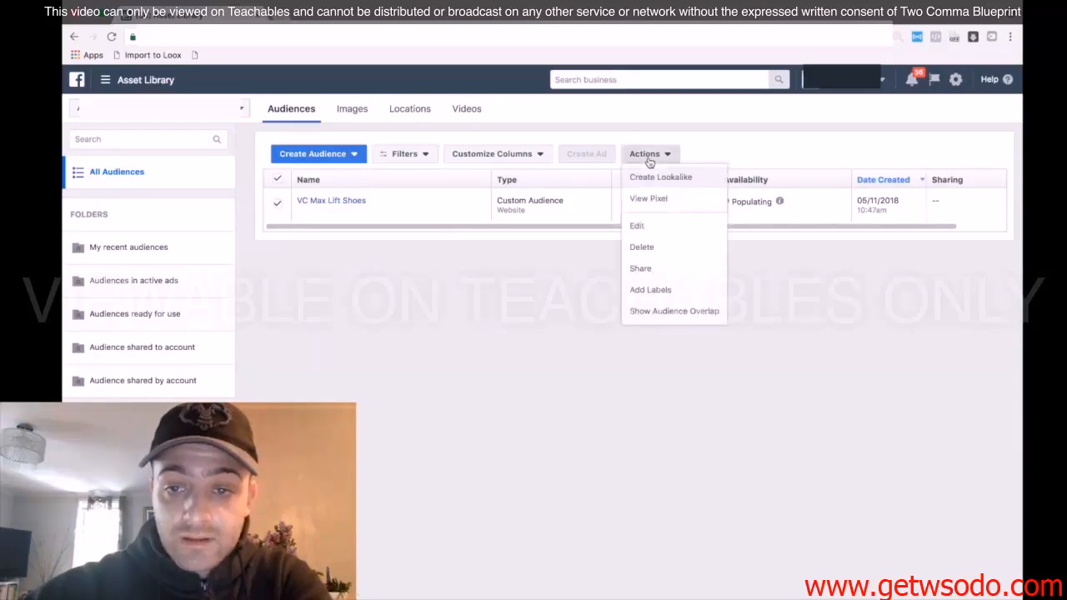
left_click(651, 177)
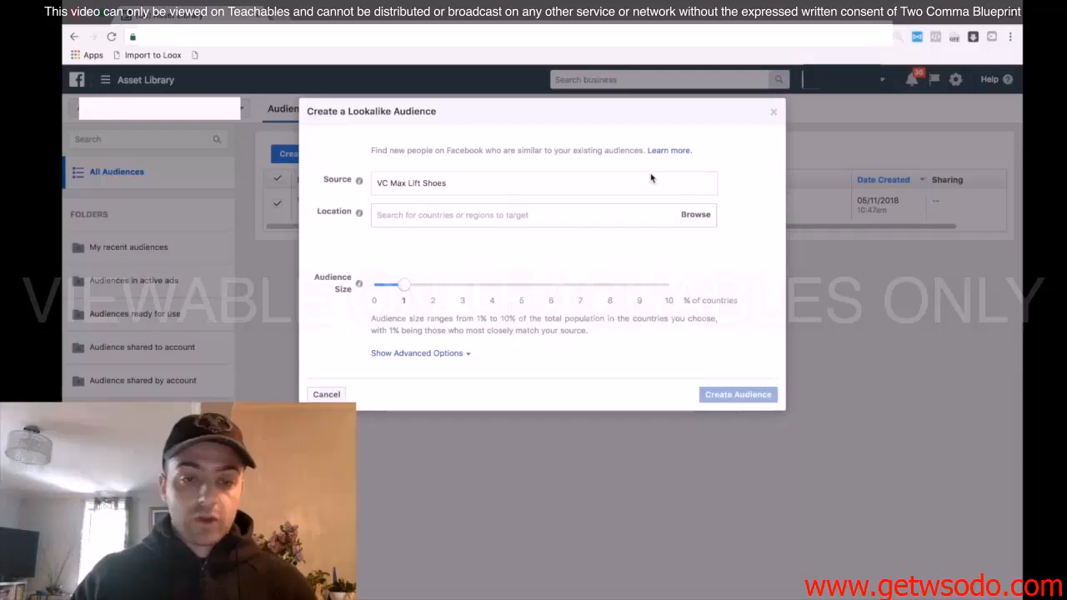
Add all countries of Africa, Asia, Caribbean, Central America, Europe, North America, Oceania and South America to the lookalike's location
left_click(695, 214)
left_click(479, 246)
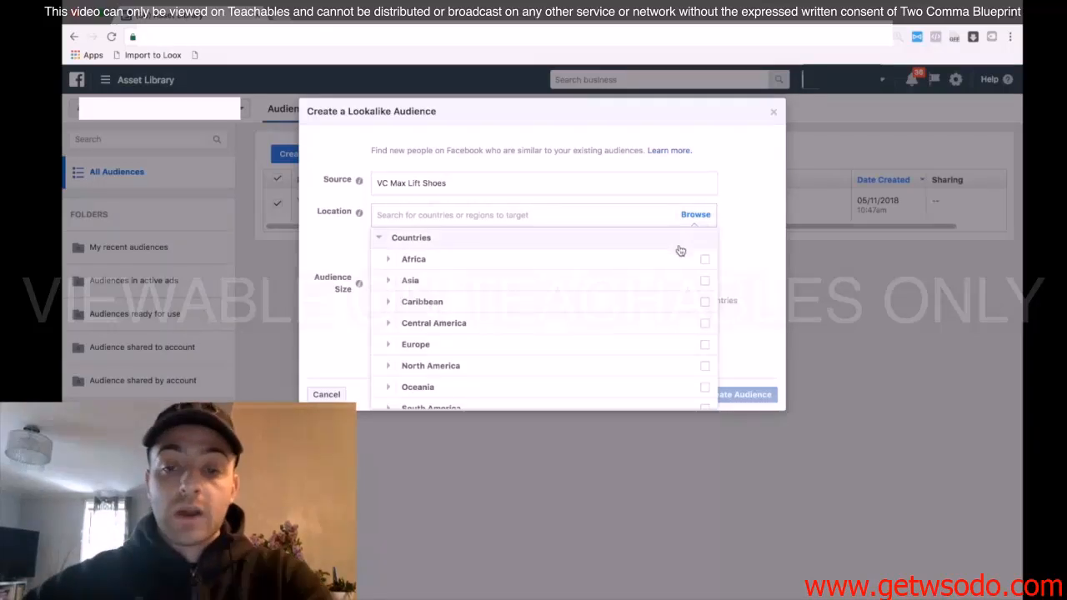
left_click(705, 263)
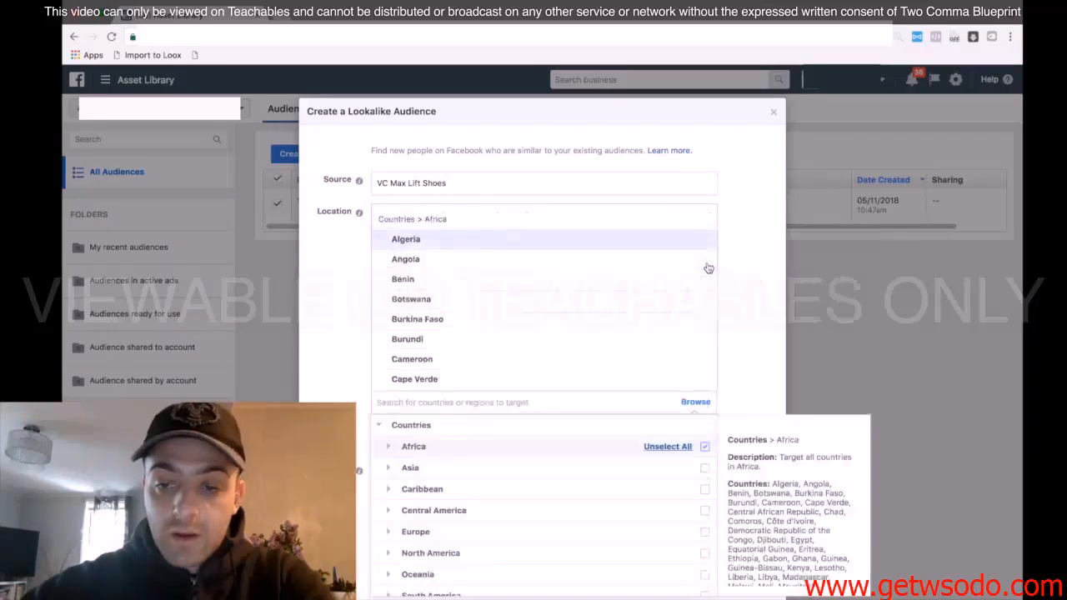
left_click(704, 388)
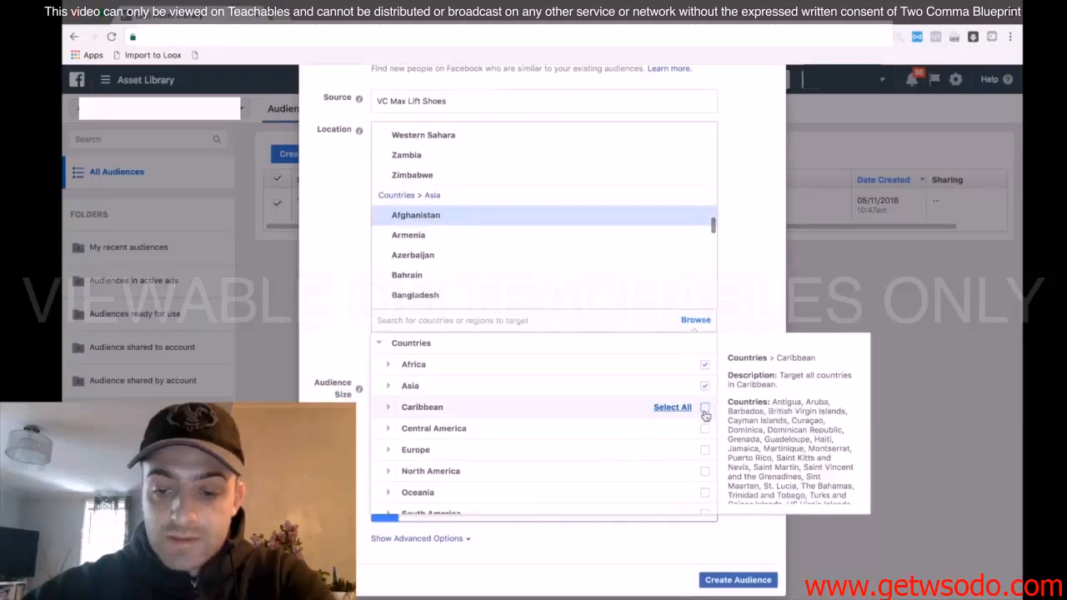
left_click(706, 407)
left_click(705, 428)
left_click(705, 451)
left_click(704, 472)
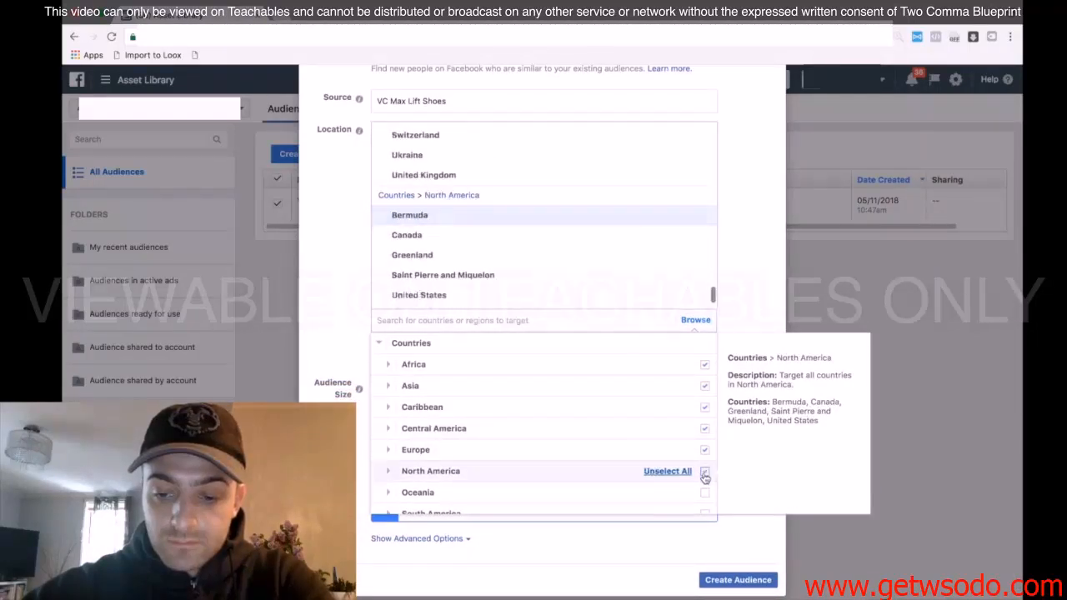
left_click(705, 492)
scroll(669, 416, "down", 1)
scroll(688, 446, "down", 1)
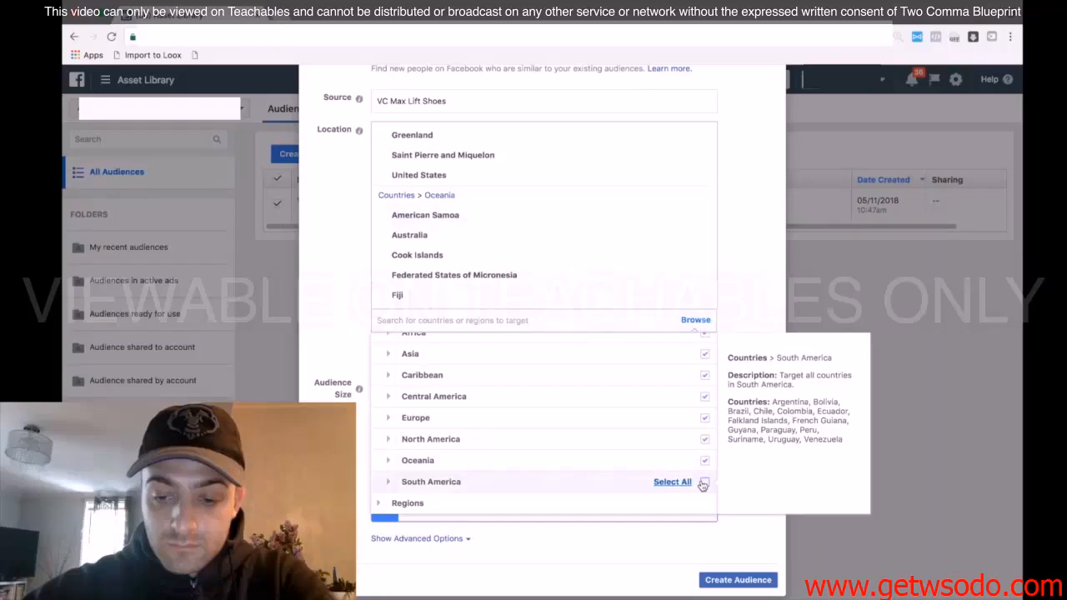
left_click(704, 483)
Add the Free trade areas, App store regions, Emerging Markets and Euro area regions to the lookalike's location
left_click(512, 504)
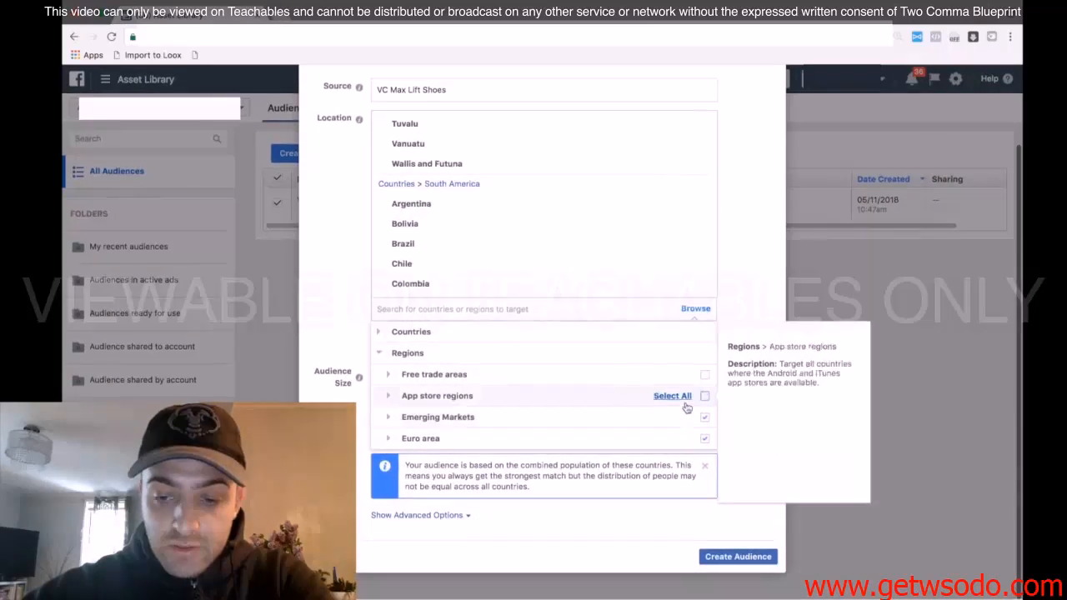
left_click(705, 406)
left_click(704, 376)
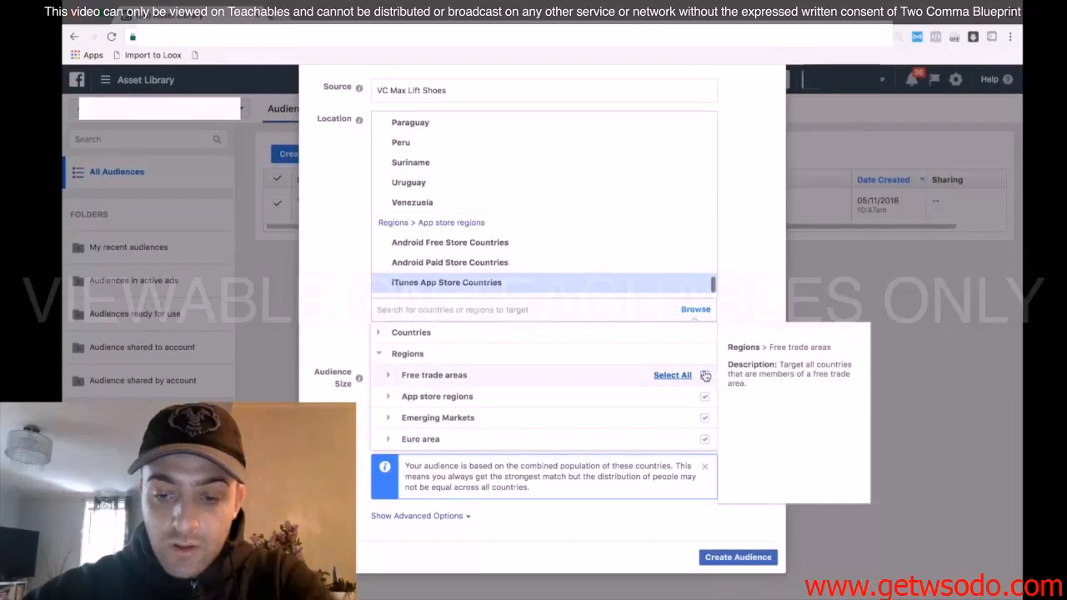
left_click(755, 253)
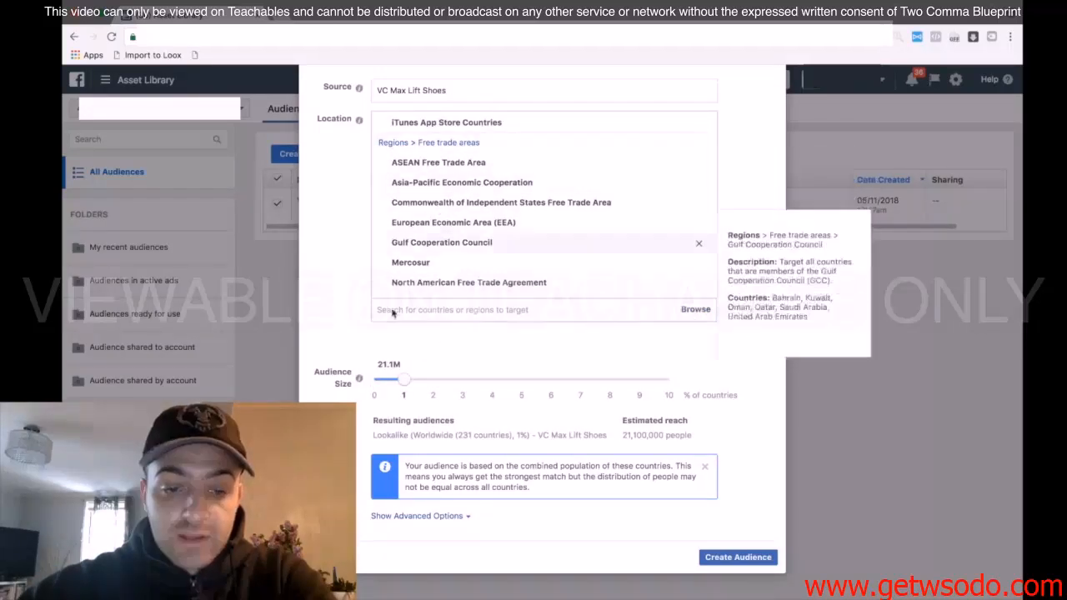
Set the number of lookalike audiences to 4, split into 0–1%, 1–2%, 2–3% and 3–5% ranges
left_click(422, 515)
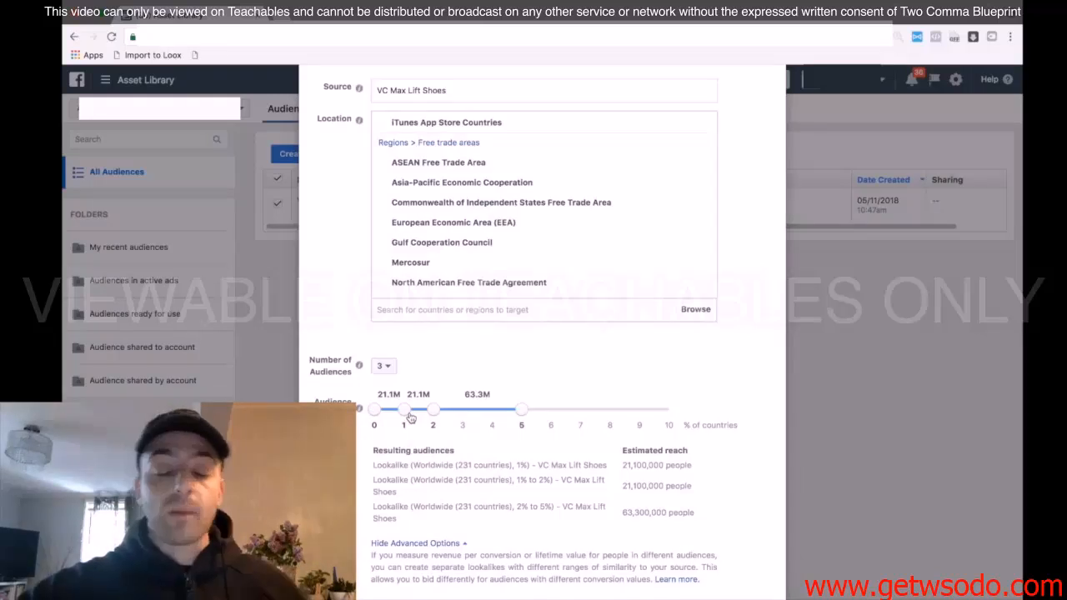
left_click(381, 366)
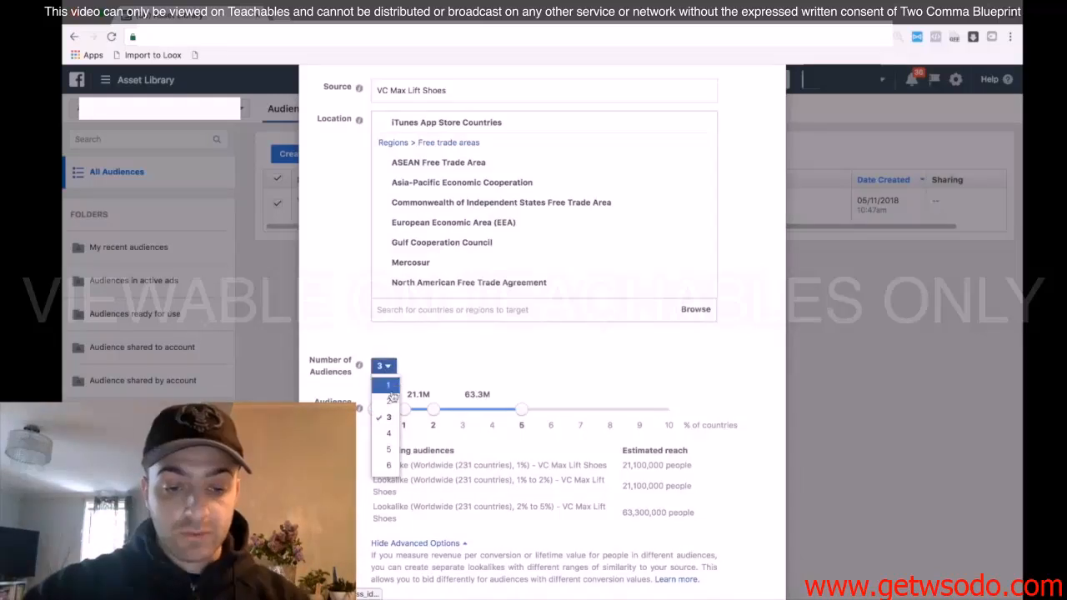
left_click(390, 430)
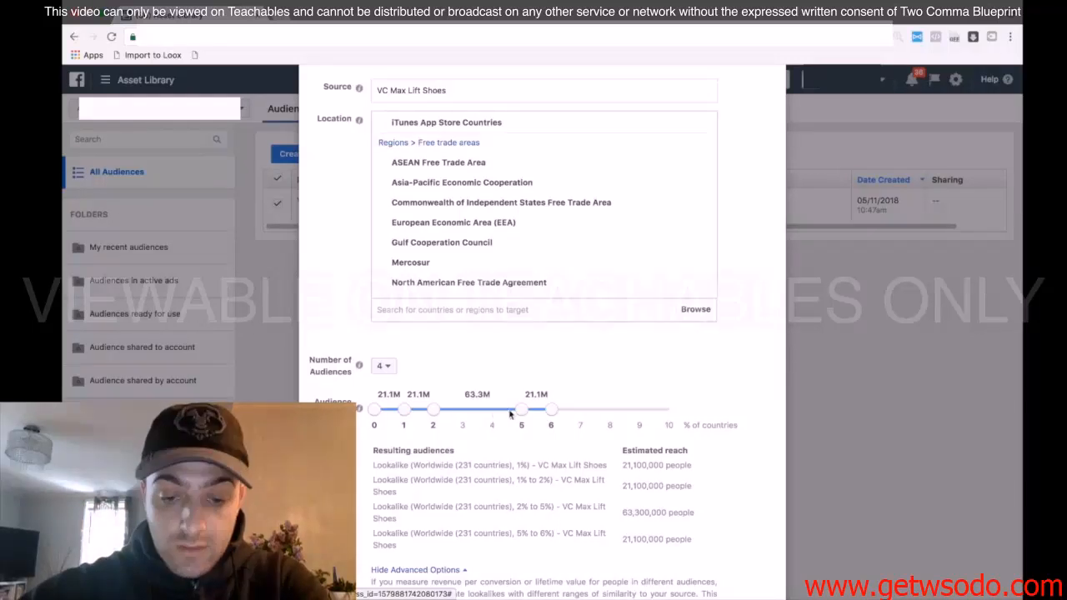
left_click_drag(523, 412, 479, 416)
left_click_drag(550, 412, 522, 412)
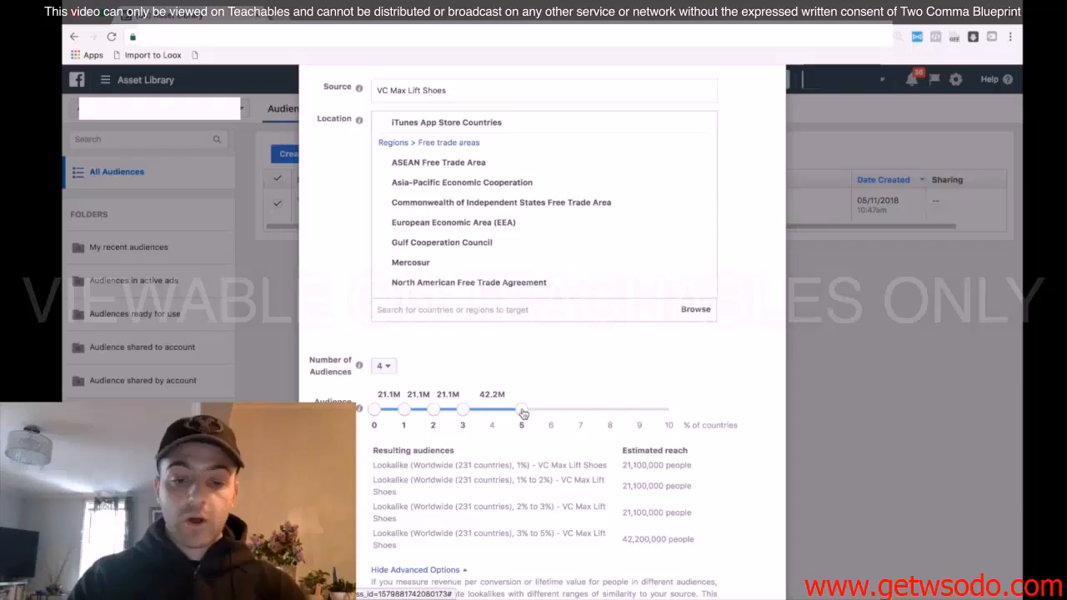
Try to create the four worldwide lookalike audiences from VC Max Lift Shoes
scroll(778, 408, "down", 2)
left_click(741, 556)
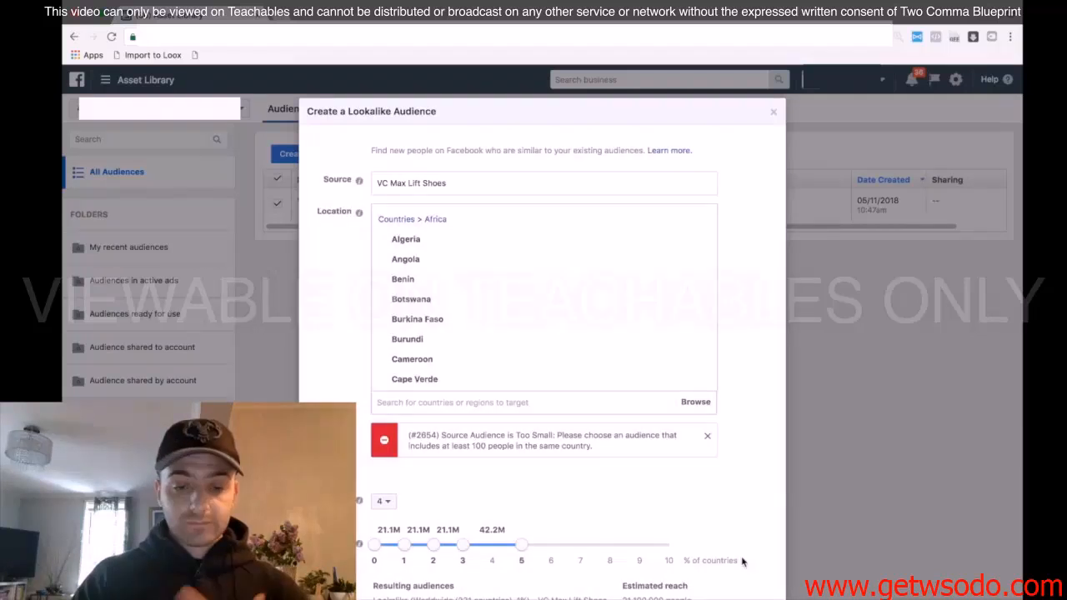
scroll(656, 381, "down", 2)
left_click_drag(608, 450, 403, 426)
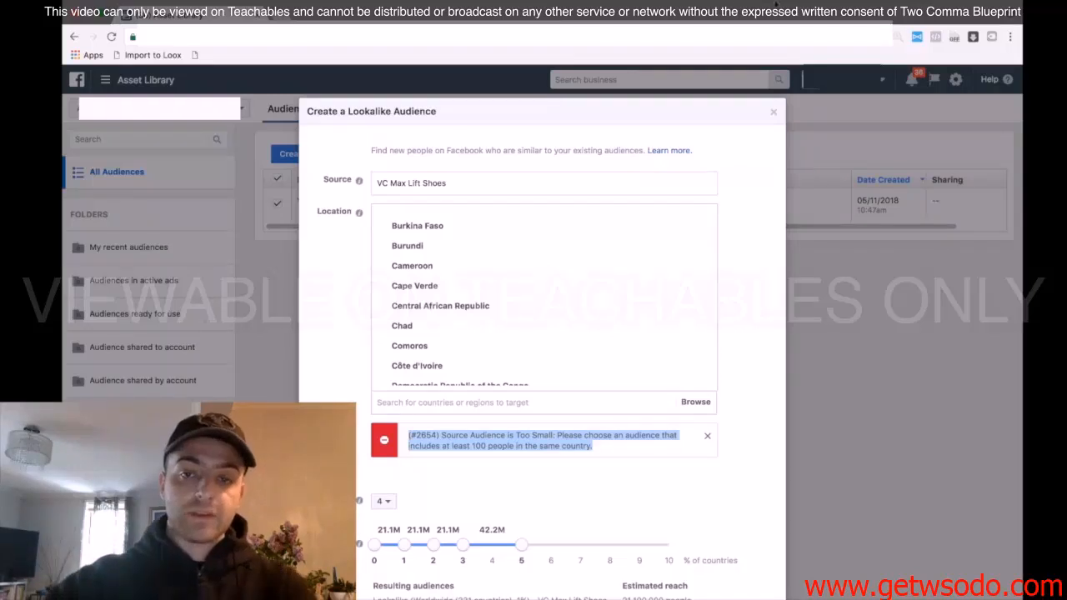
scroll(602, 365, "down", 1)
scroll(602, 366, "down", 2)
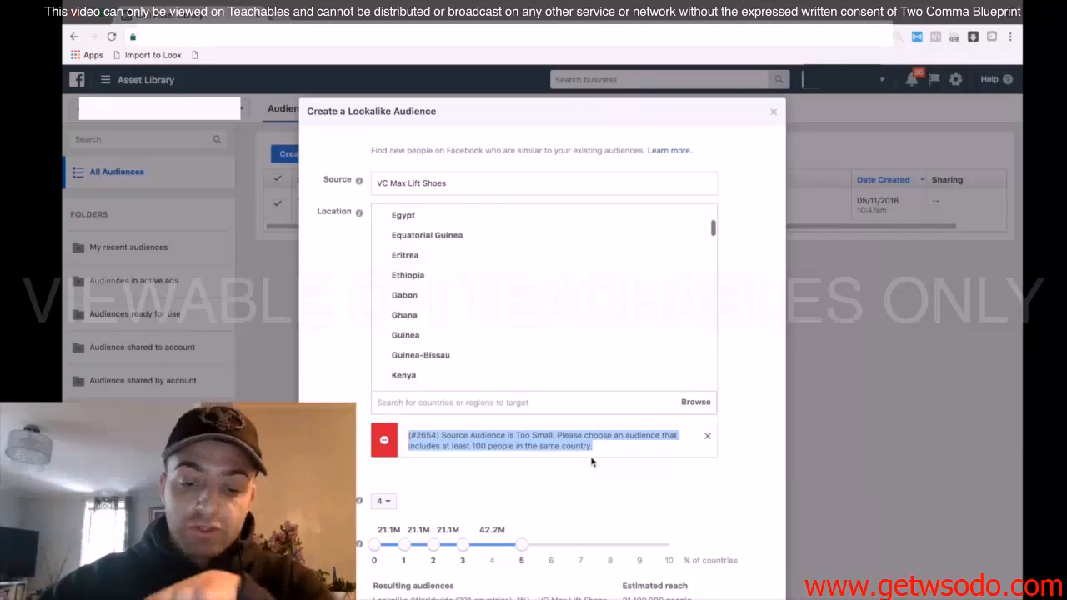
scroll(591, 457, "down", 2)
scroll(591, 458, "down", 2)
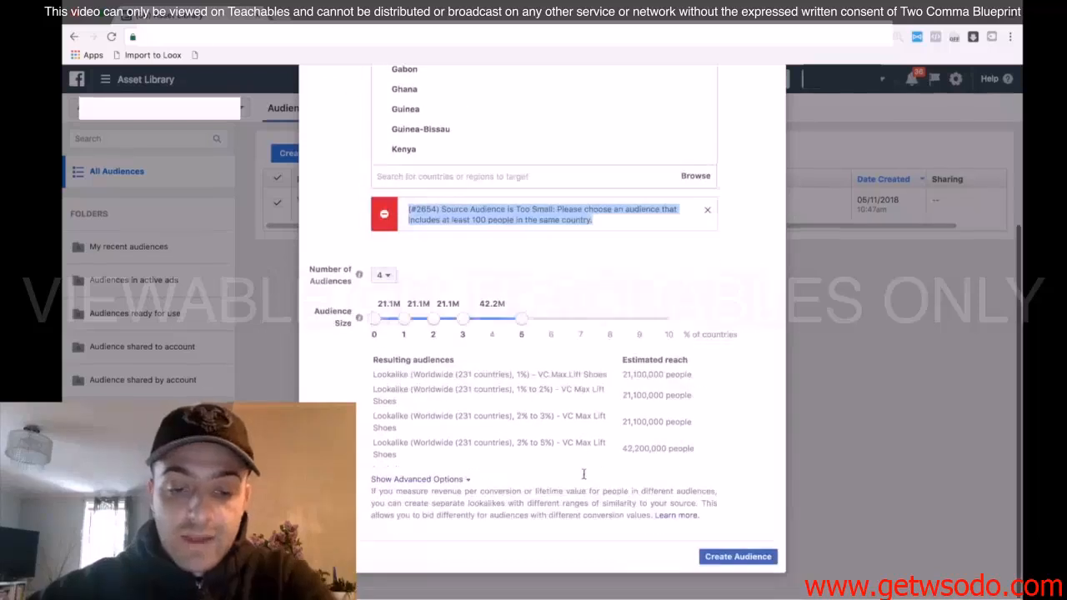
Try a different number of audiences in the lookalike setup
left_click(385, 278)
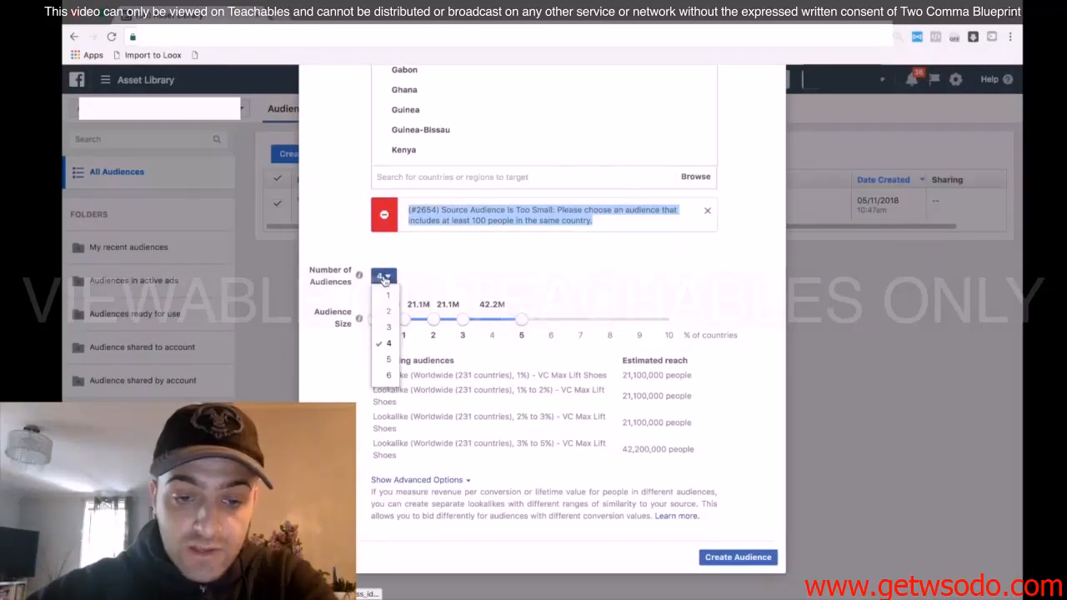
left_click(569, 286)
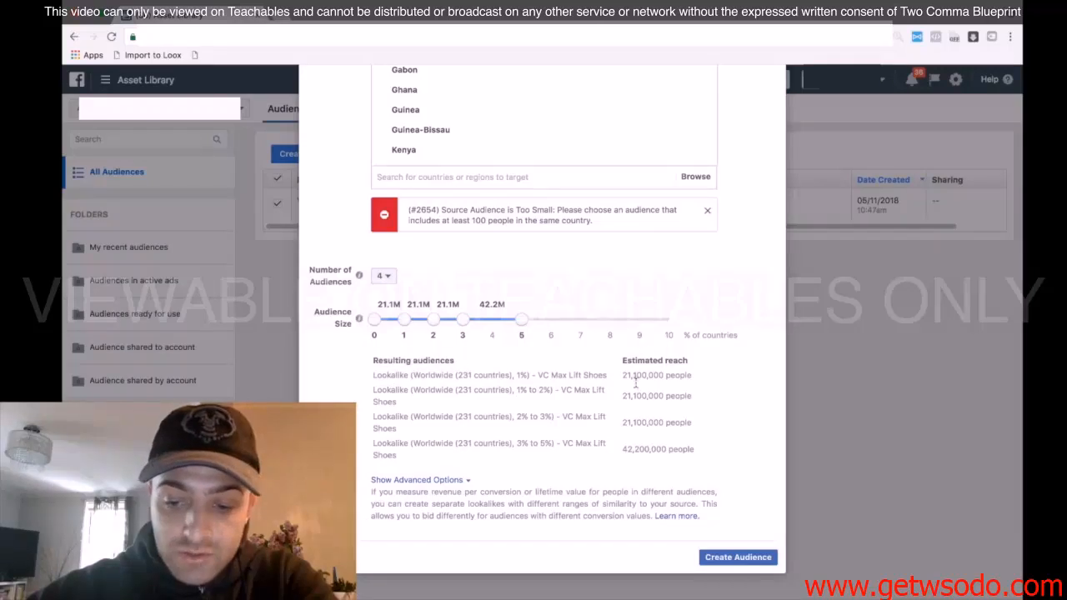
left_click(387, 280)
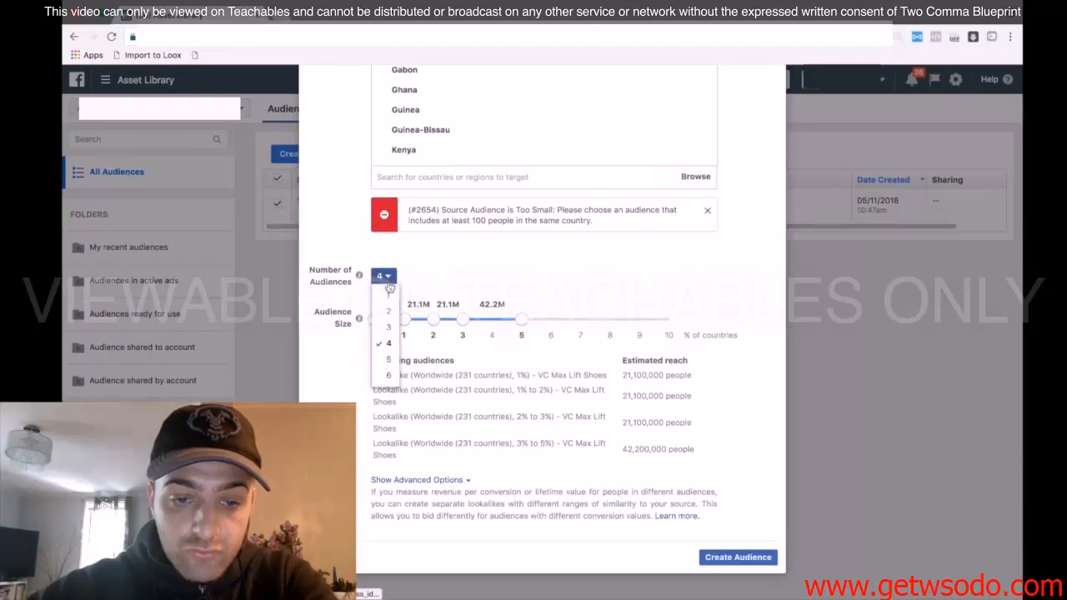
left_click(392, 367)
left_click_drag(403, 404, 821, 424)
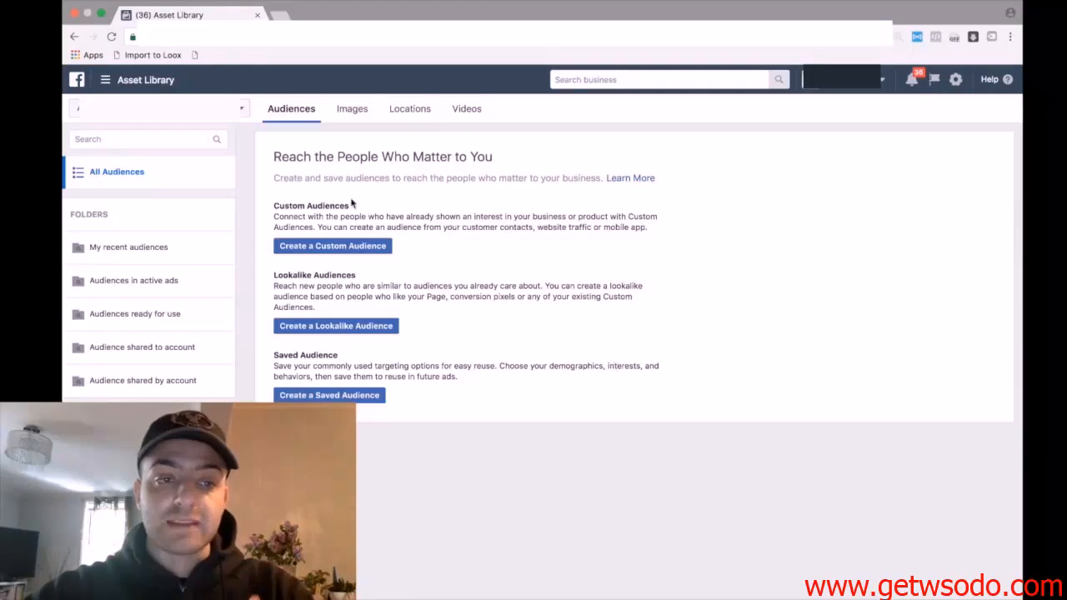
Leave the audience library and open the campaign list in Ads Manager
left_click(121, 79)
left_click(280, 172)
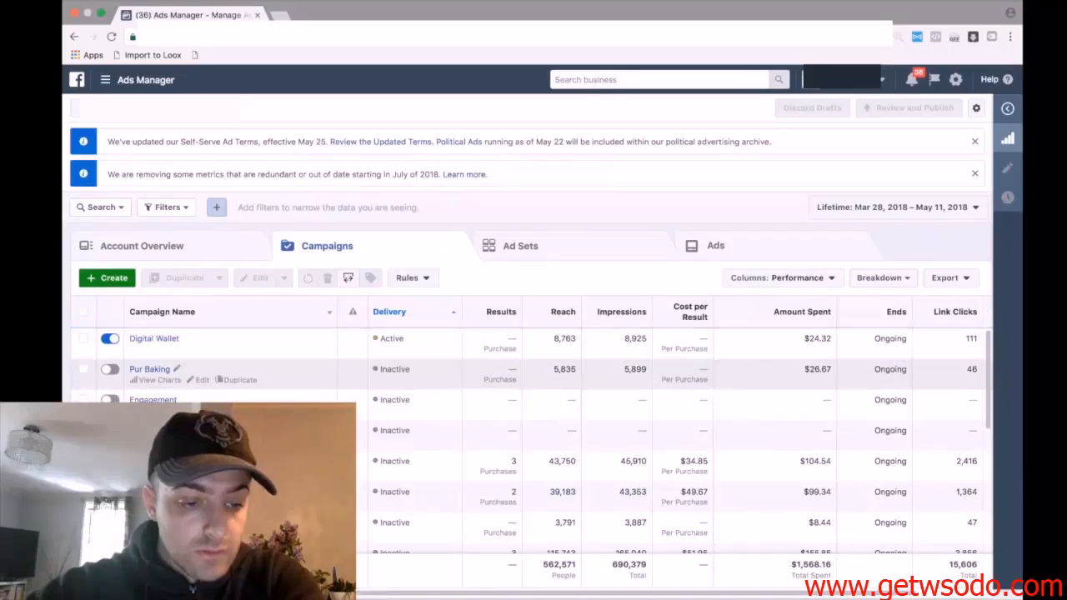
Select the Pur Shoes campaign and start creating a new ad set within it
scroll(87, 382, "down", 3)
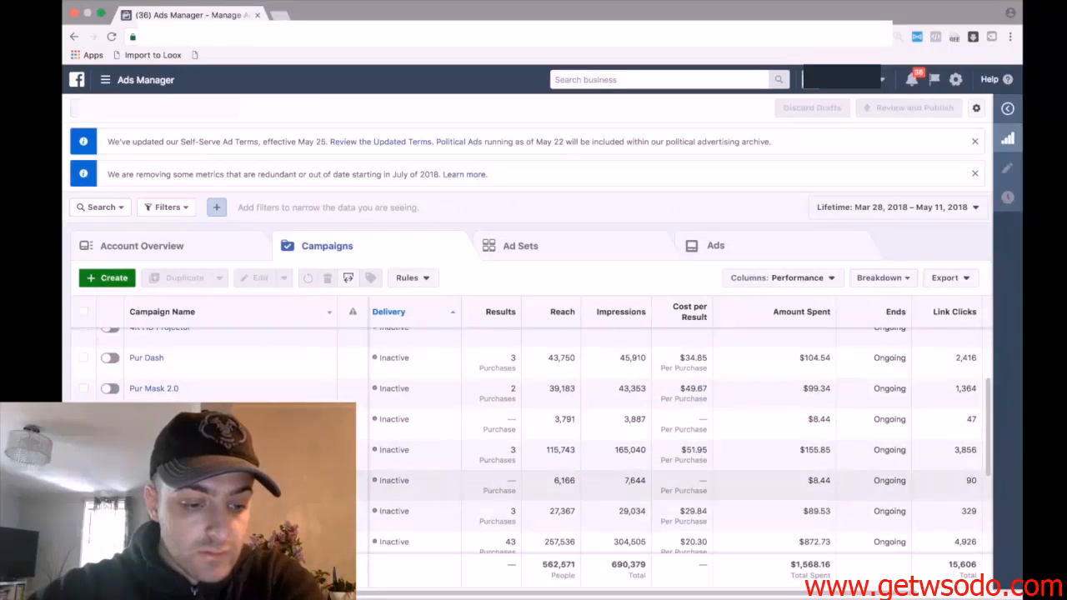
left_click(84, 542)
left_click(553, 245)
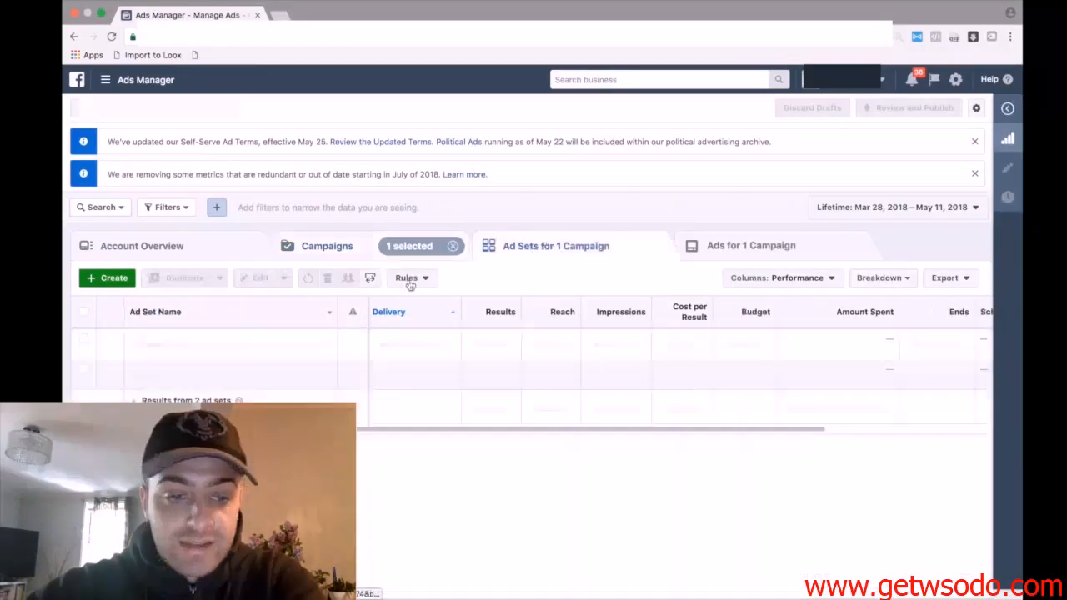
left_click(107, 282)
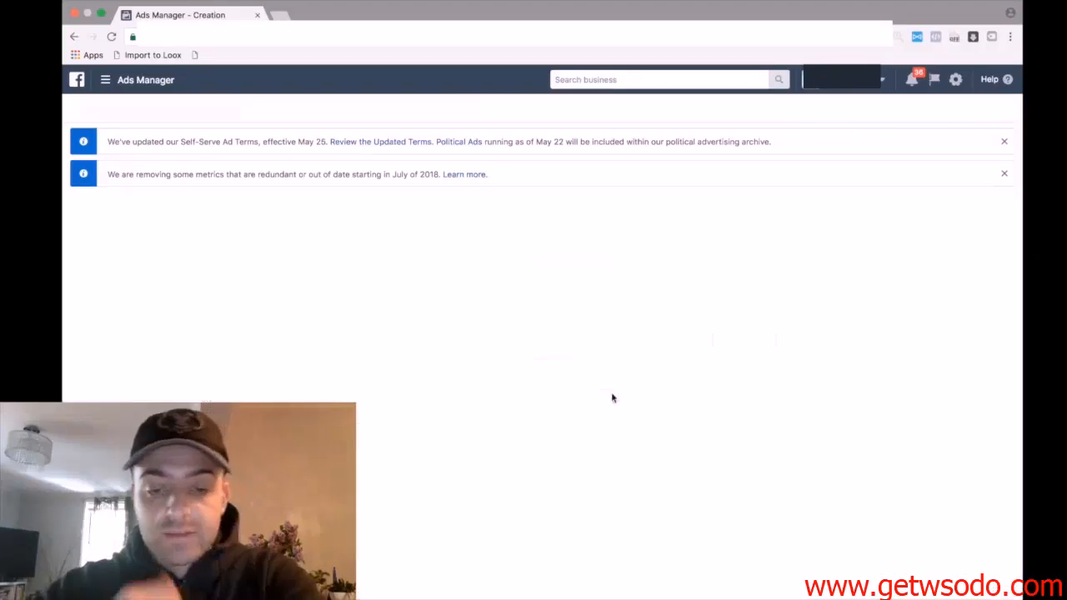
Check which custom and lookalike audiences are available for the new ad set, and turn off interest expansion under its detailed targeting
scroll(451, 159, "down", 2)
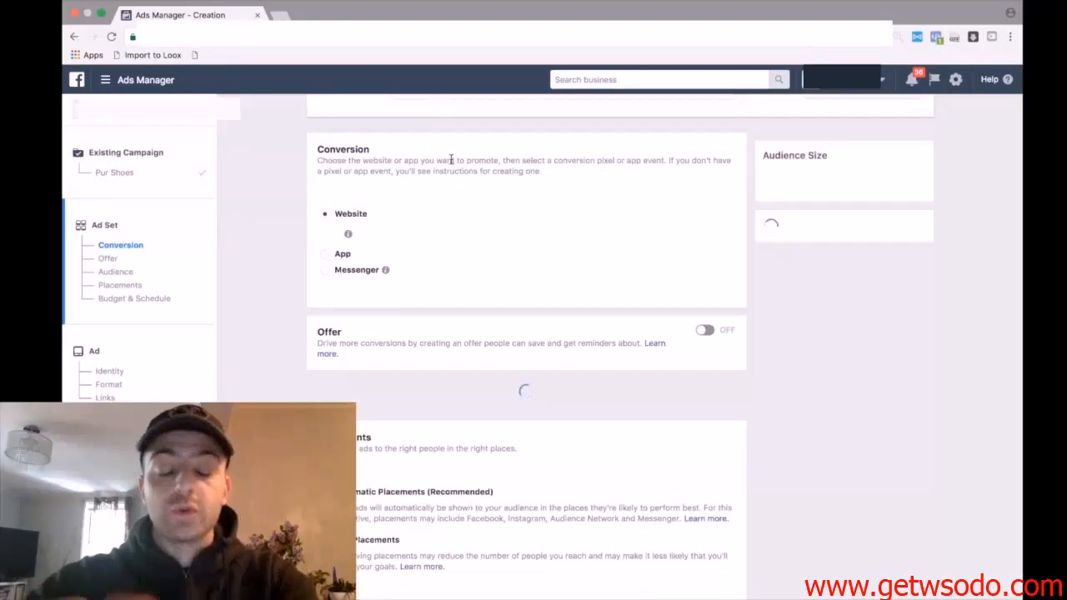
scroll(451, 161, "down", 1)
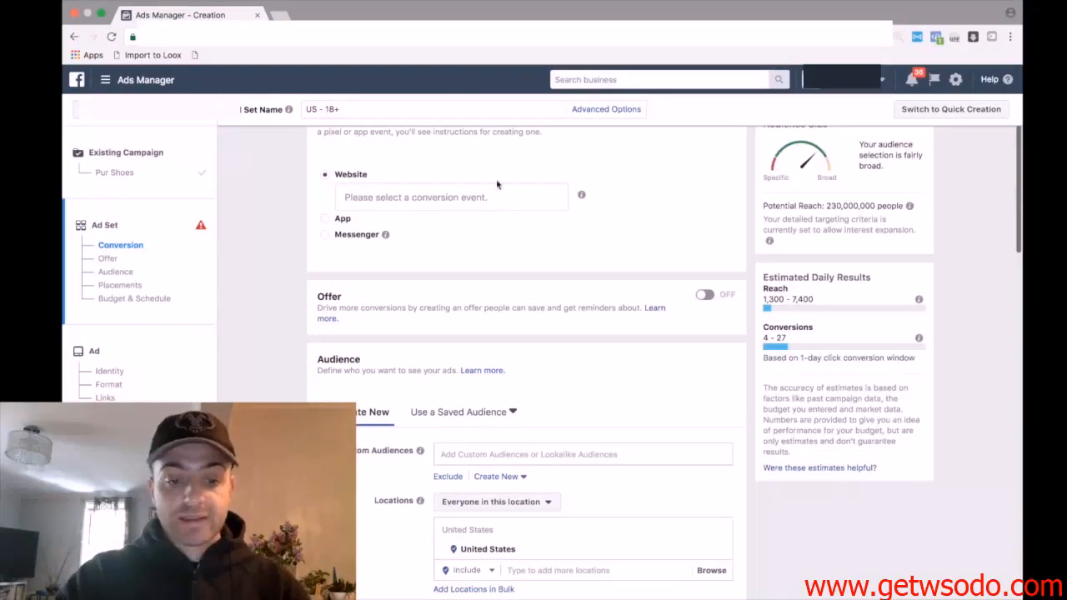
scroll(550, 220, "down", 3)
left_click(519, 350)
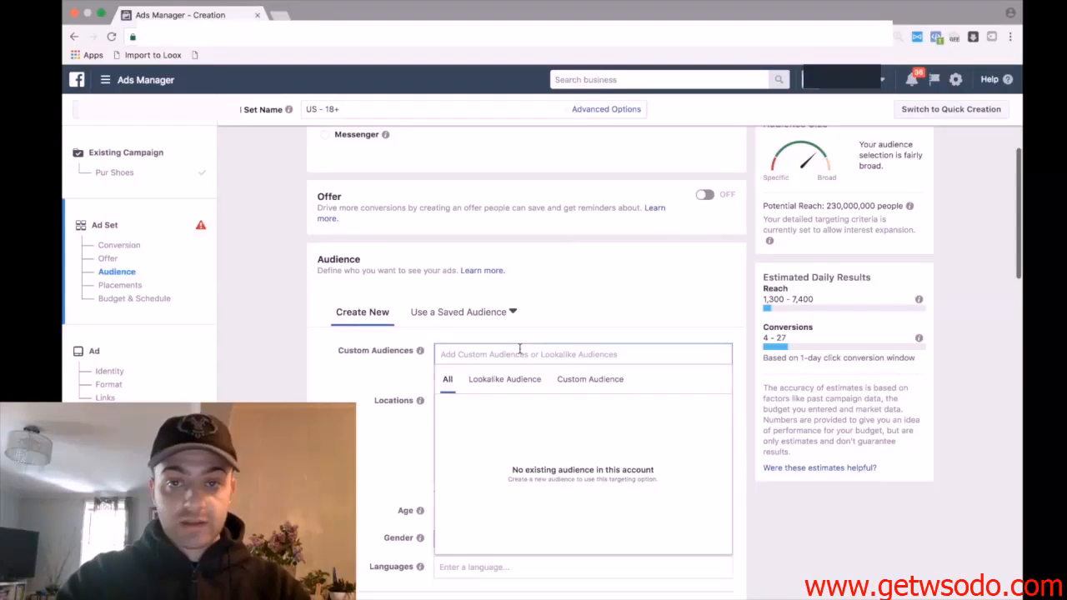
left_click(444, 338)
scroll(437, 419, "down", 8)
left_click(438, 430)
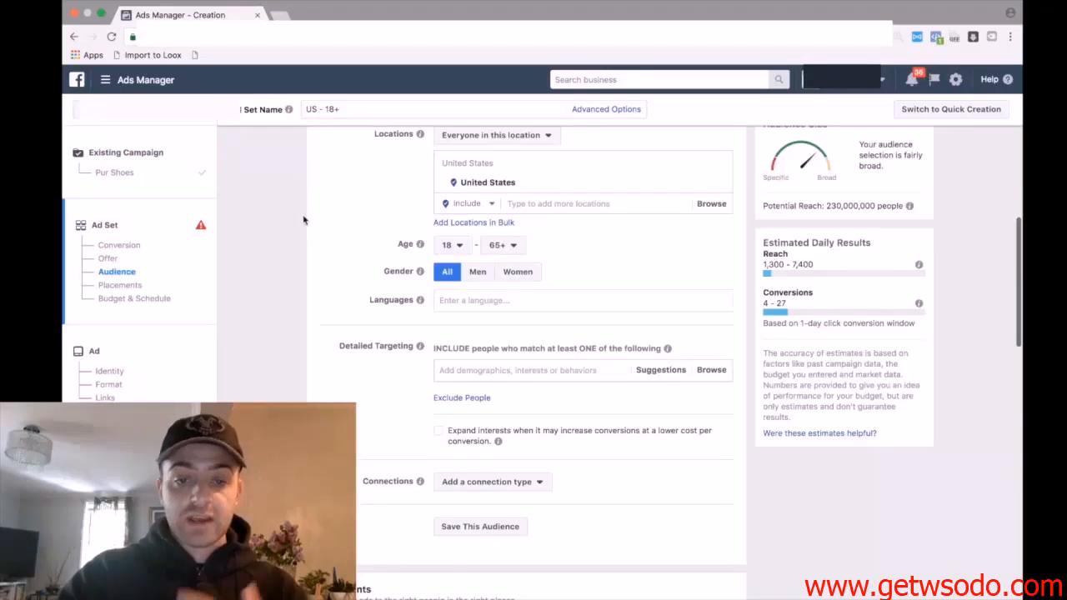